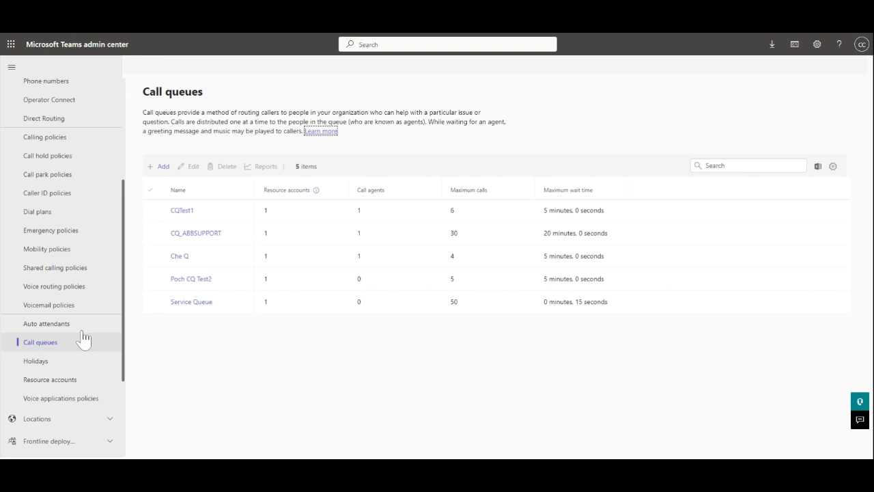
Step: Create a new call queue and name it CQ_Main
left_click(160, 167)
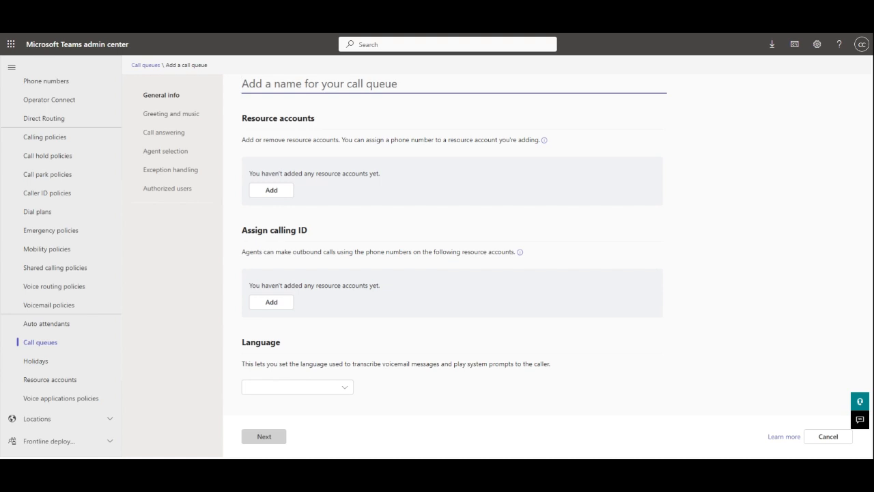
type("C")
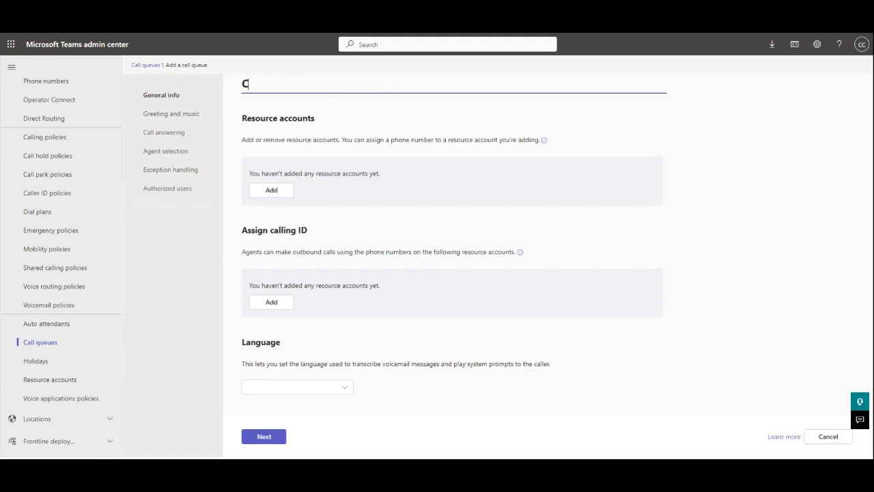
type("Q_Main")
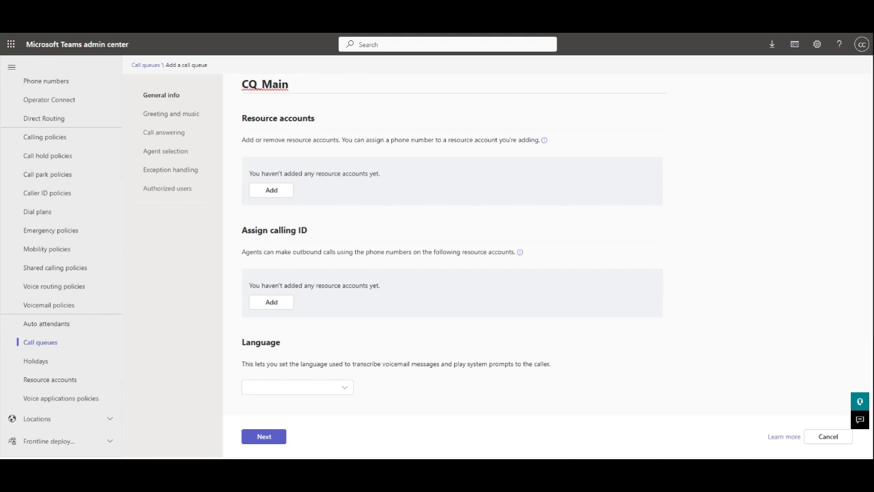
Step: Search the resource accounts for "cq_" and add the CQ_Main account to the call queue
left_click(275, 194)
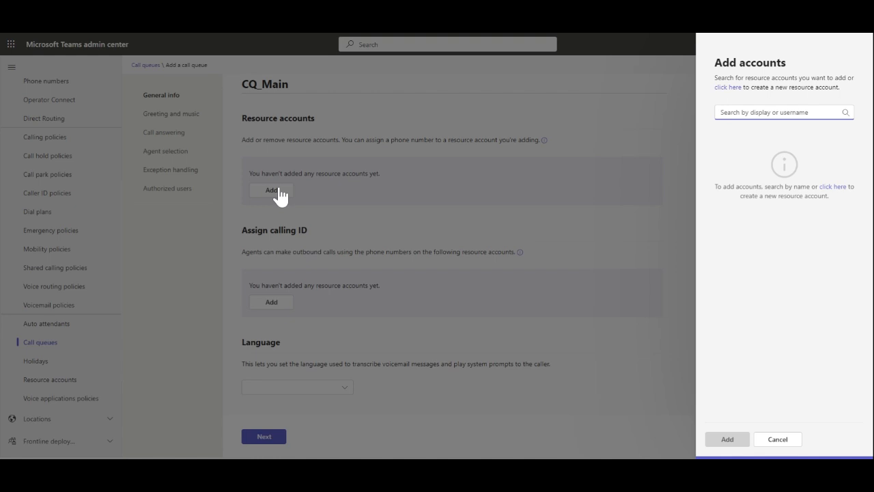
type("cq_")
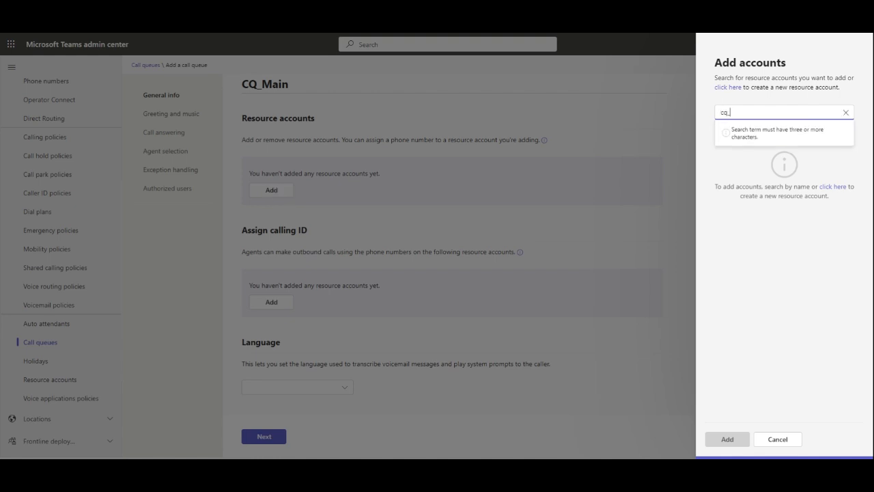
mouse_move(783, 207)
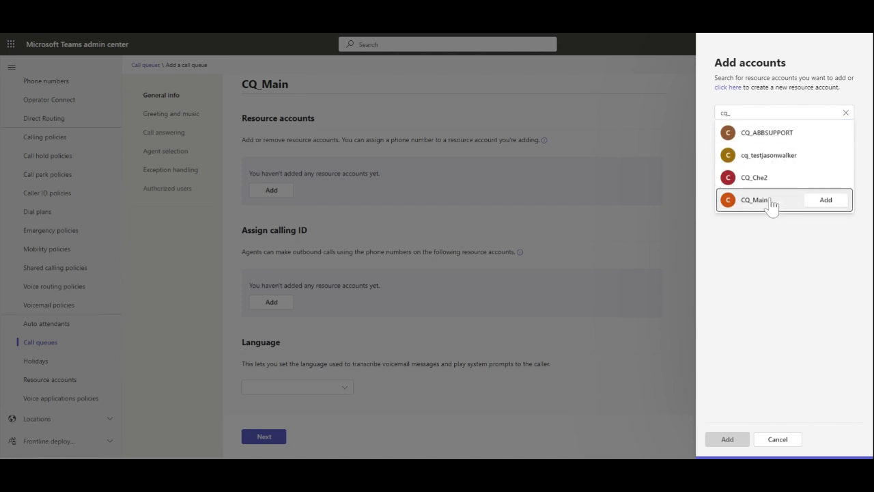
left_click(826, 200)
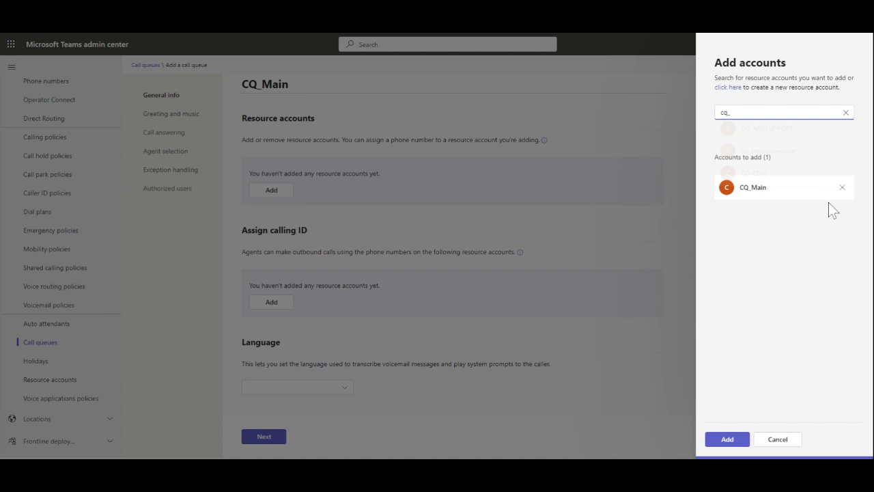
left_click(727, 439)
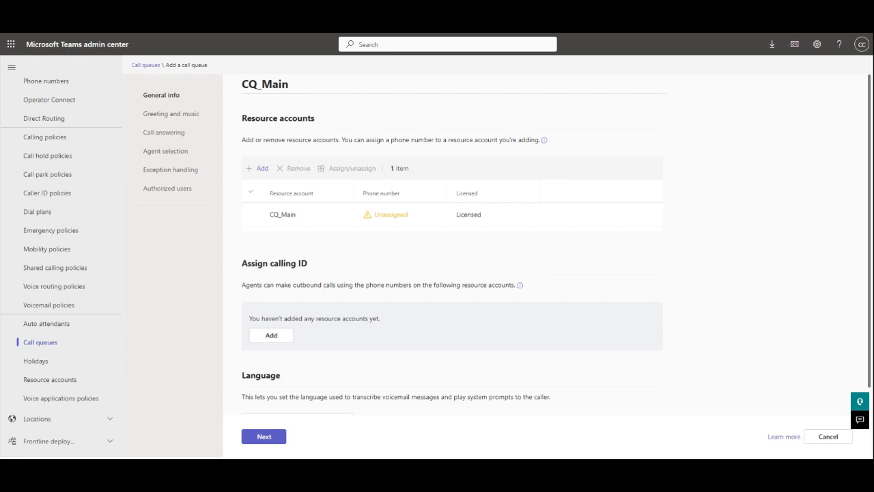
Step: Set the queue's language to English (United States) and continue to the greeting and music settings
scroll(557, 244, "down", 1)
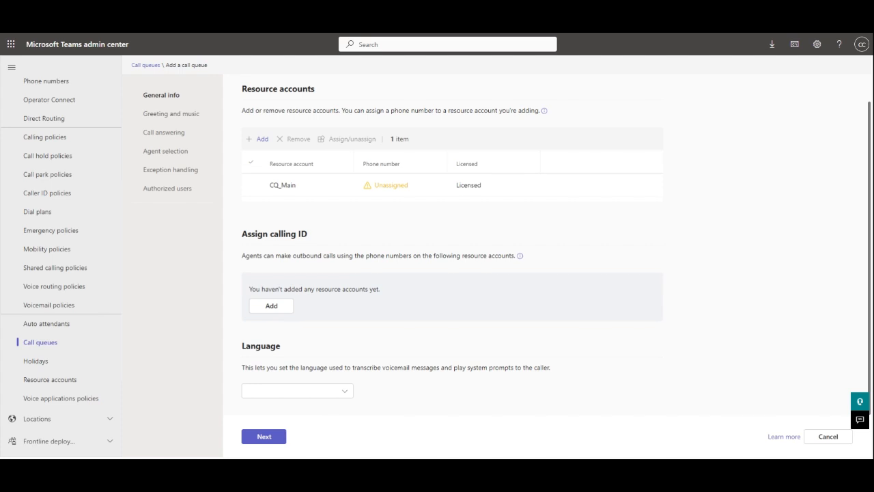
left_click(346, 392)
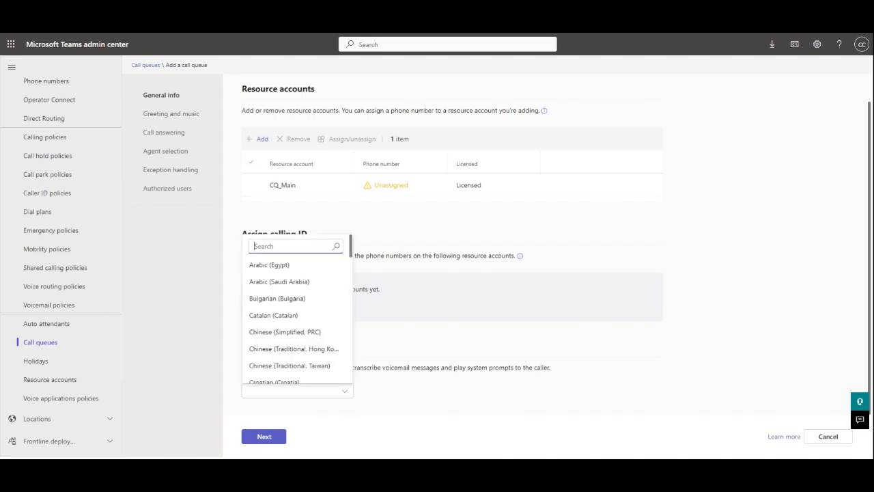
type("eng")
scroll(312, 372, "down", 2)
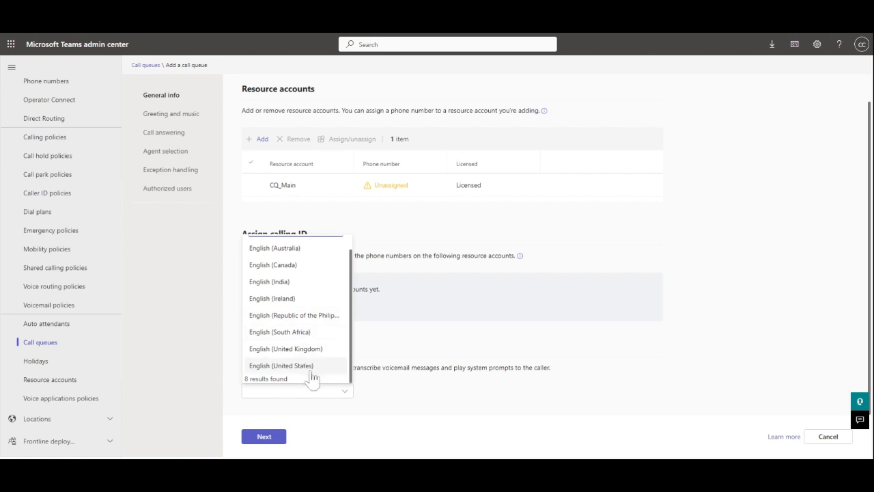
left_click(311, 367)
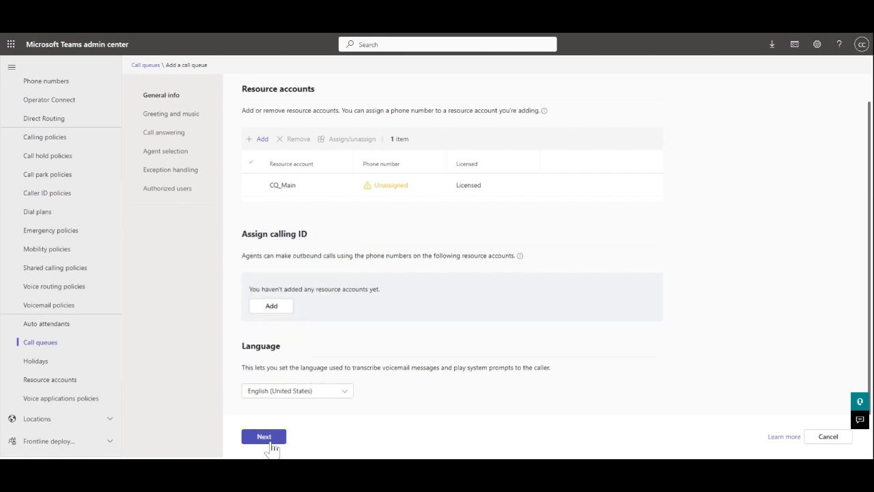
left_click(263, 437)
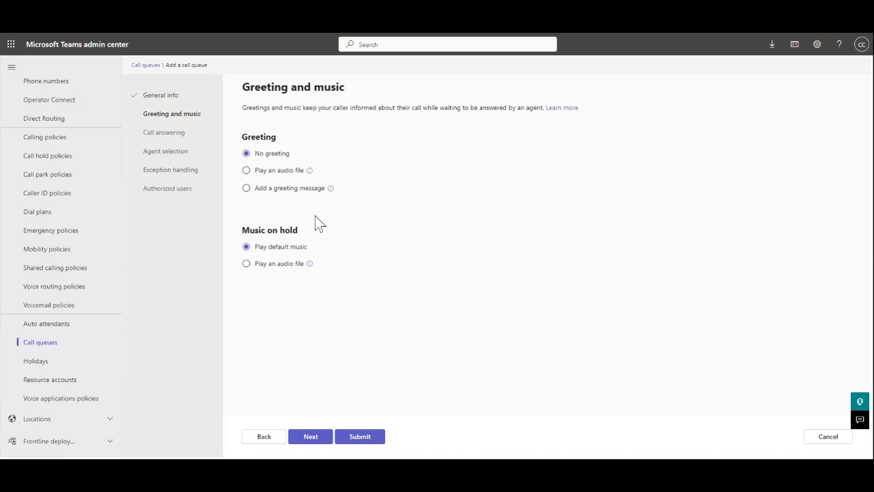
Step: Add the greeting message "Thank you for calling UniVoIP, your call will be answered in the order received."
left_click(247, 170)
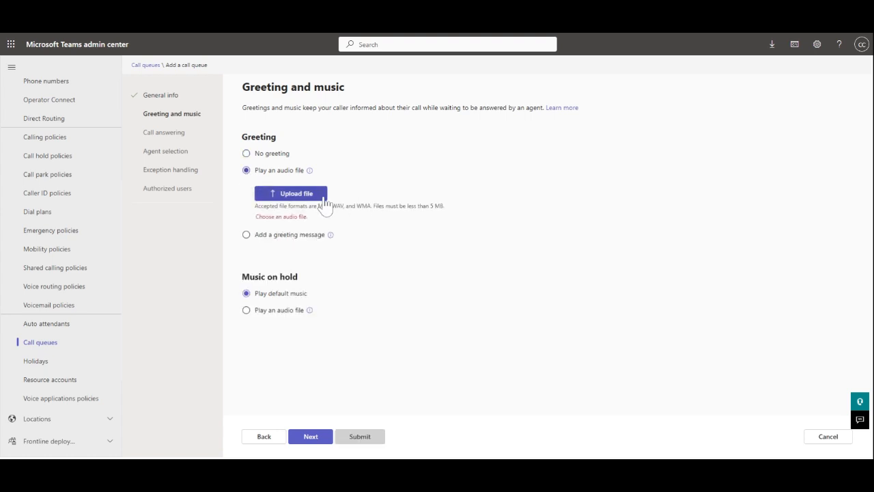
left_click(246, 234)
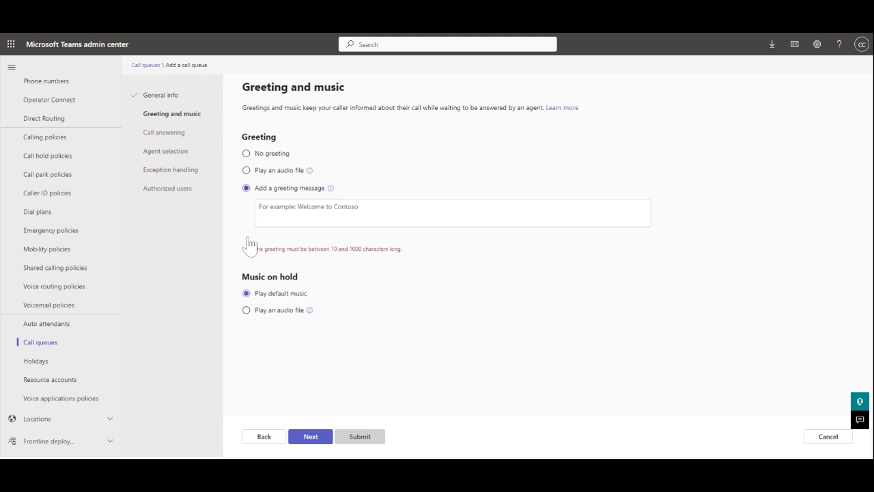
left_click(307, 208)
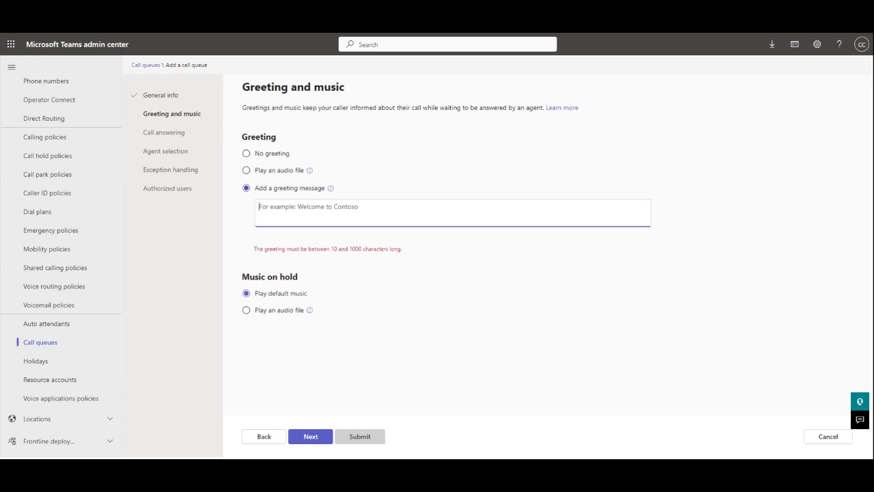
type("Thank you for calling UniVoIP your call will be answered in the order received.")
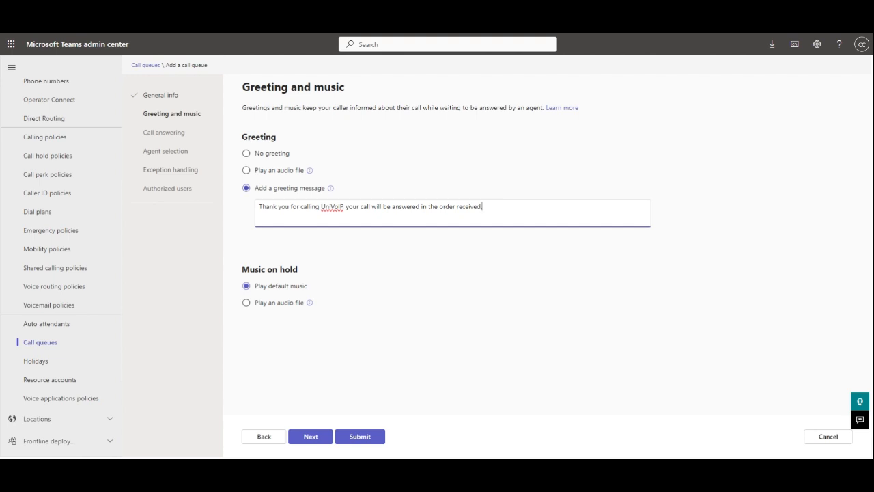
key("Tab")
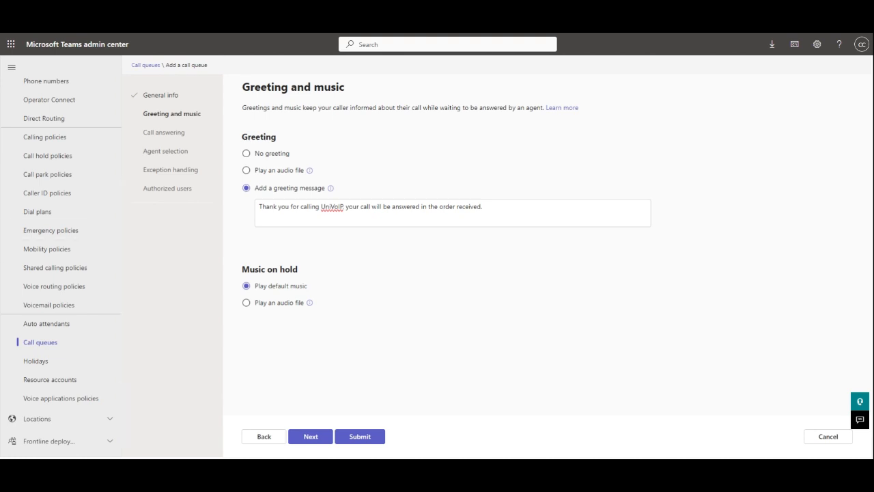
Step: Try the audio file option for music on hold, return to the default music and continue to call answering
left_click(246, 302)
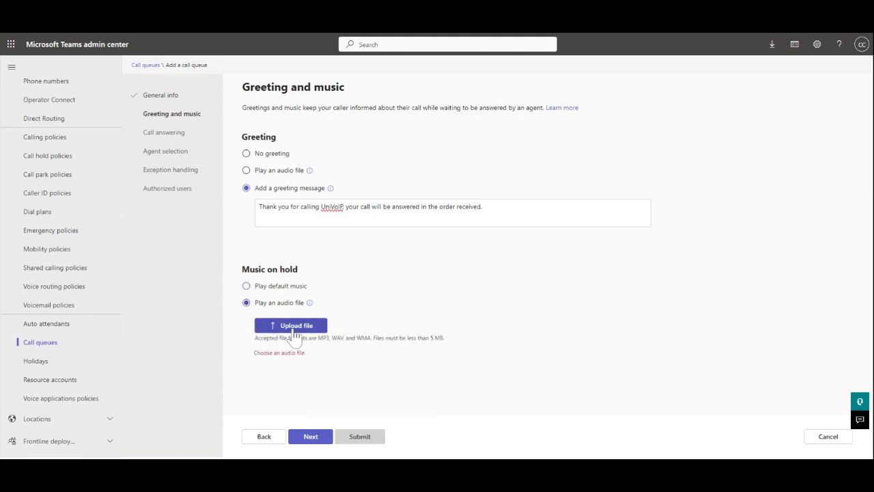
left_click(247, 285)
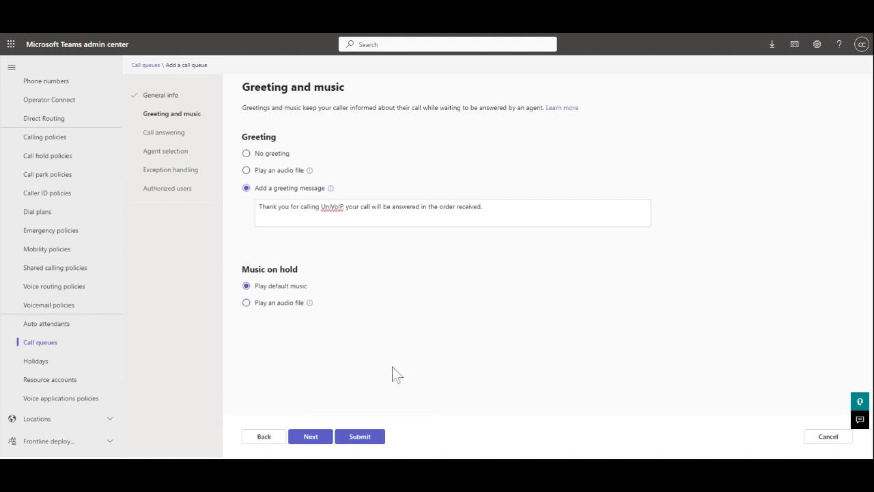
left_click(311, 437)
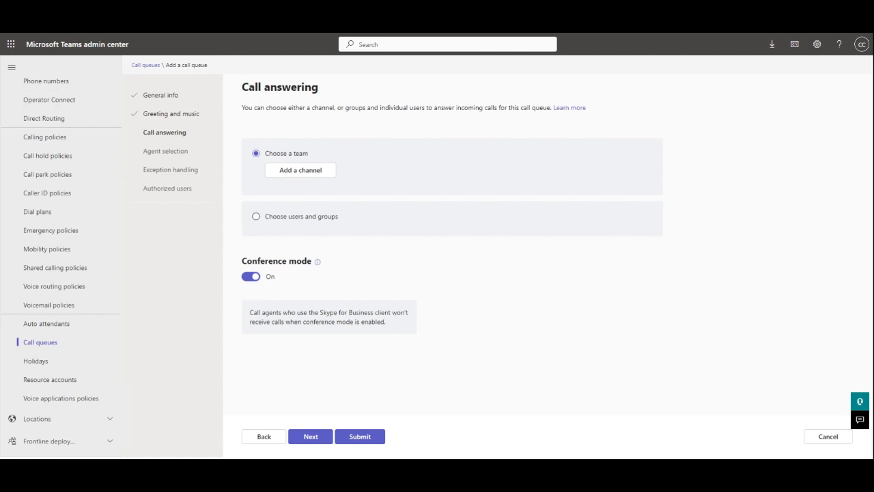
Step: Have users and groups answer the calls, add the Che Q Team group as call agents and continue to agent selection
left_click(256, 215)
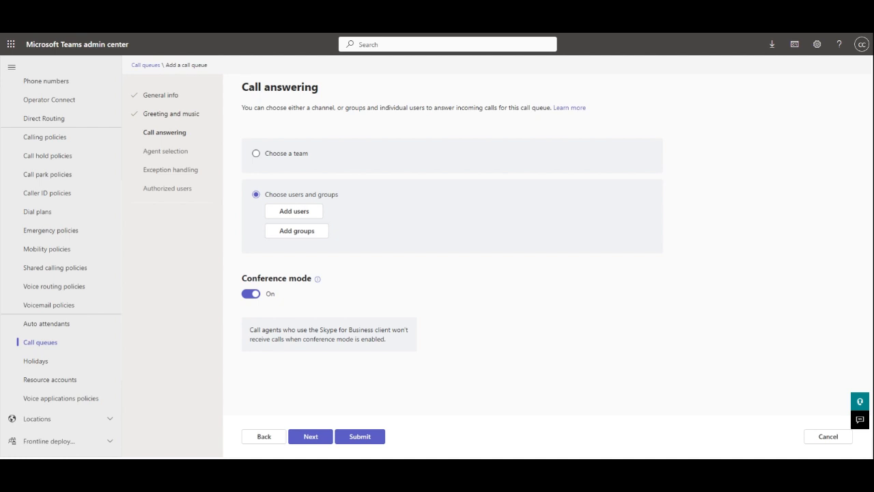
left_click(314, 232)
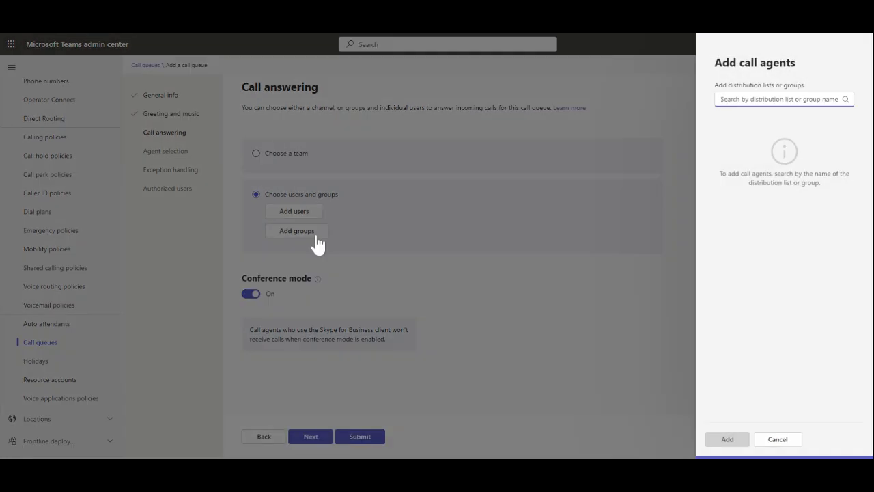
type("che")
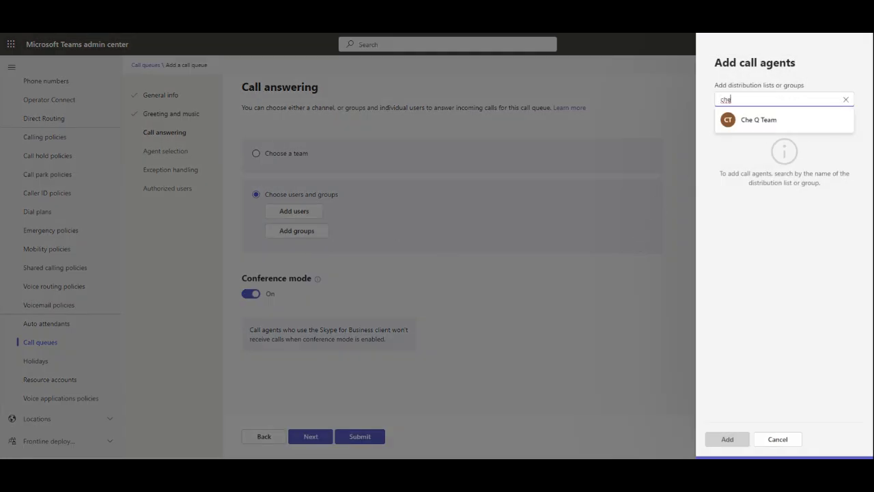
left_click(822, 123)
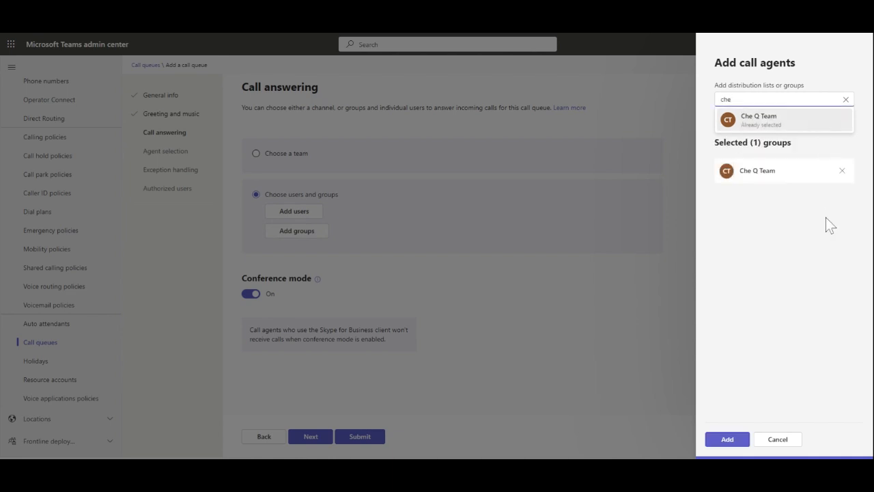
left_click(727, 438)
scroll(316, 360, "down", 1)
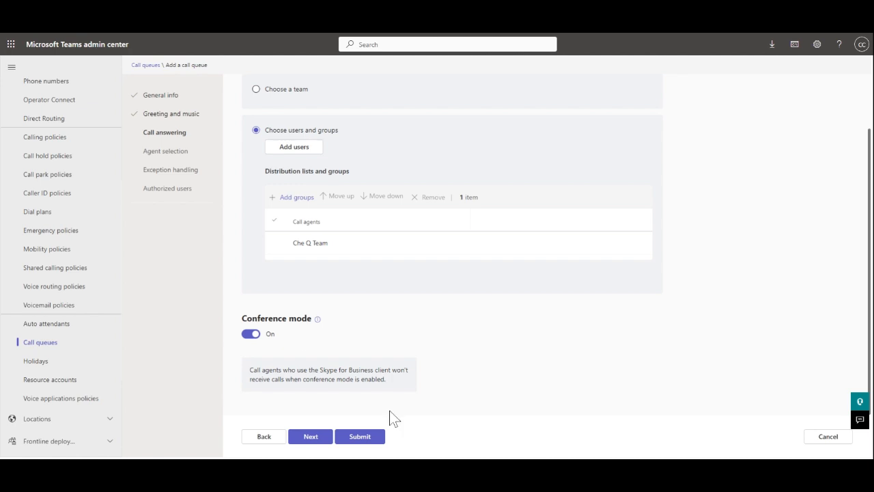
left_click(310, 436)
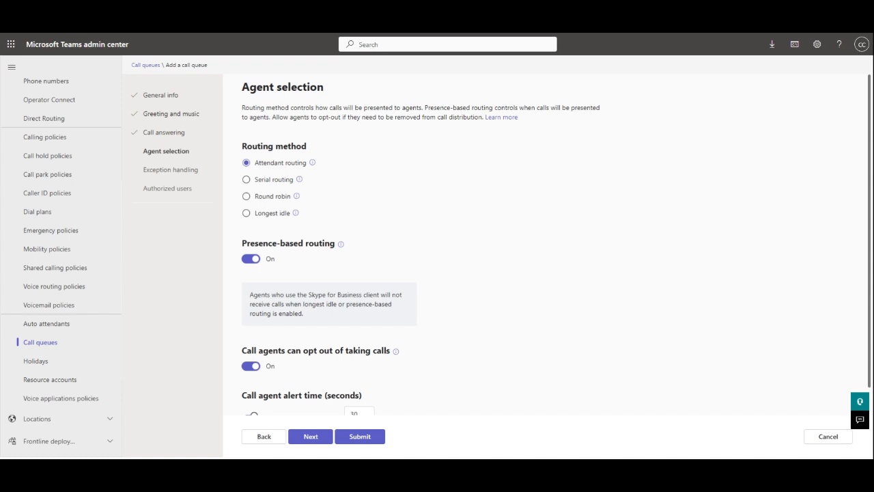
Step: Try the serial, round robin and longest idle routing methods, and return to attendant routing
left_click(248, 180)
left_click(247, 196)
left_click(246, 213)
left_click(246, 163)
Step: Try turning off presence-based routing and the agents' opt-out option, and turn both back on
left_click(258, 262)
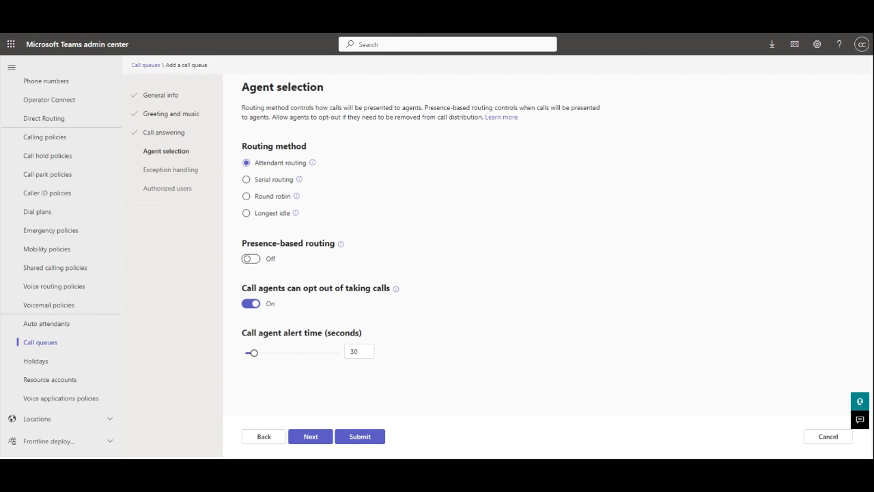
left_click(250, 303)
left_click(250, 258)
left_click(251, 365)
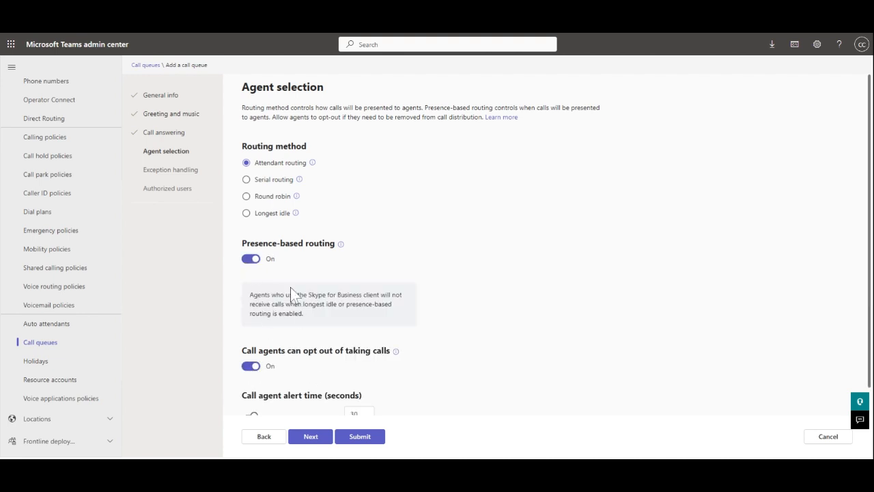
Step: Review the agent selection settings down to the alert time and continue to the exception handling settings
scroll(383, 294, "down", 1)
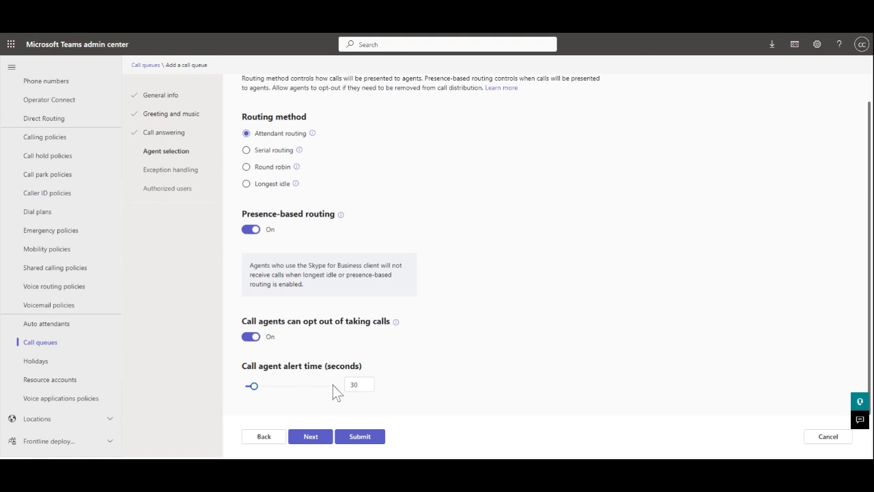
scroll(354, 382, "up", 1)
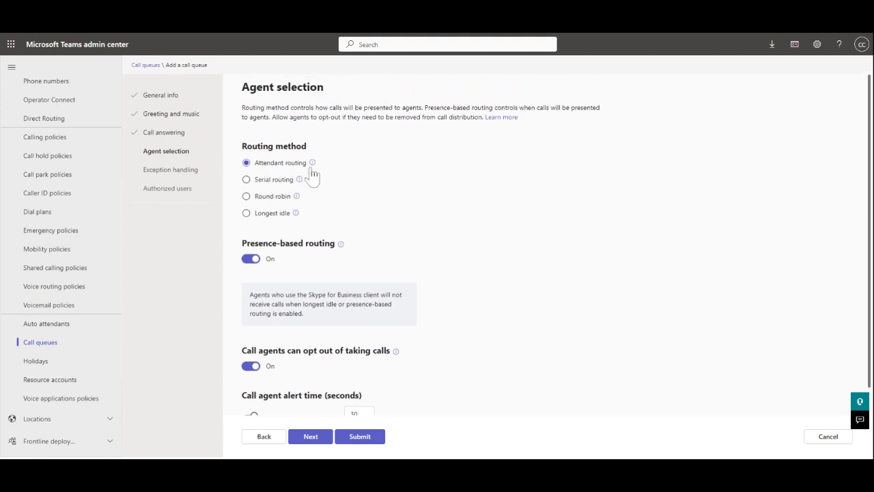
scroll(374, 293, "down", 1)
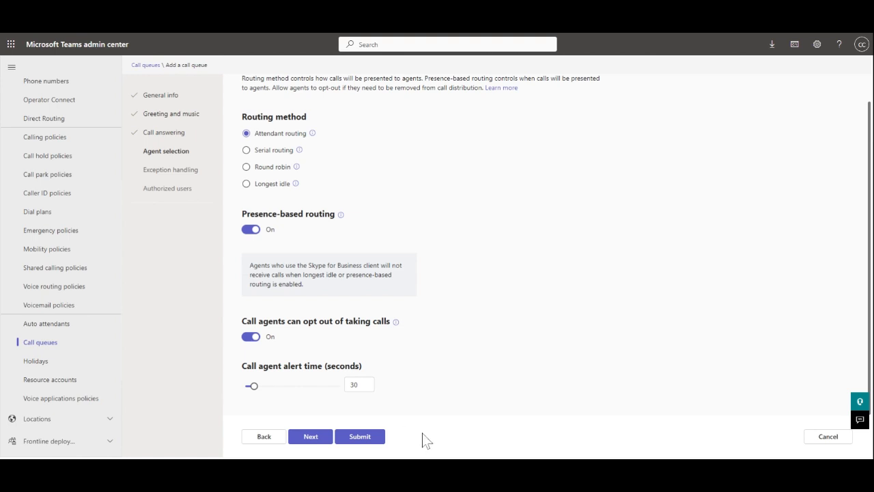
left_click(310, 437)
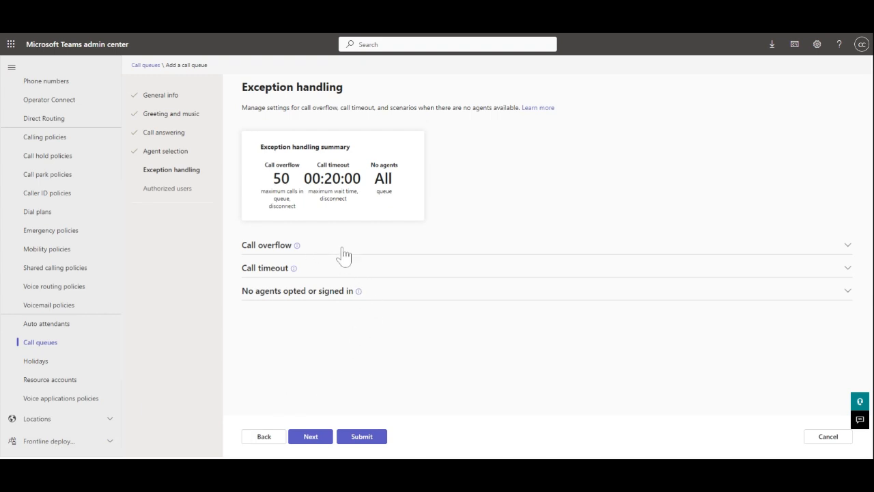
Step: Set the call overflow limit to a maximum of 5 calls in the queue
left_click(285, 247)
scroll(396, 301, "down", 1)
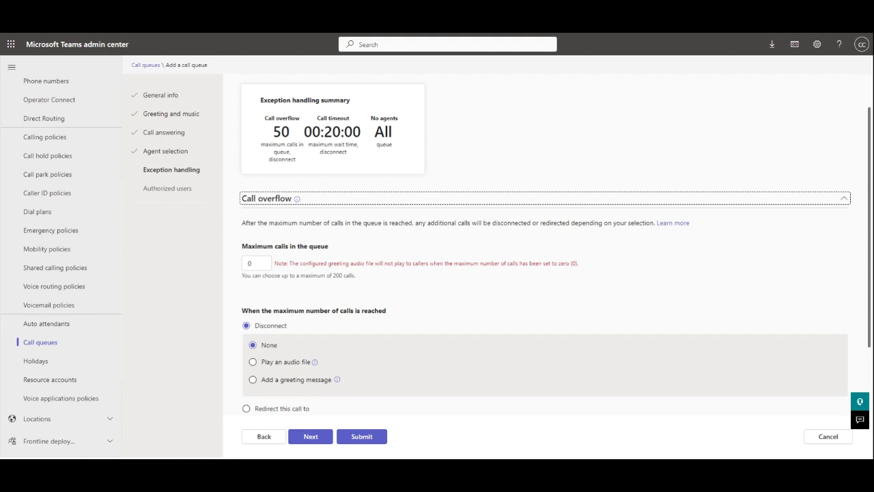
double_click(249, 263)
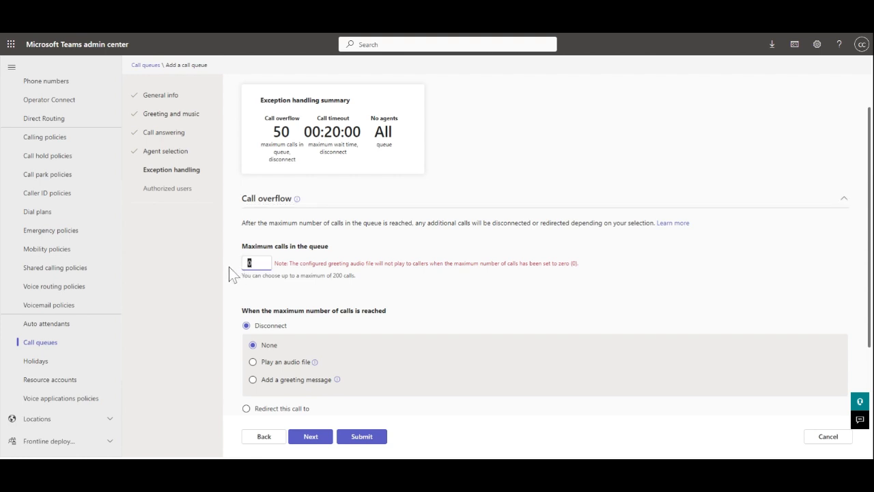
type("5")
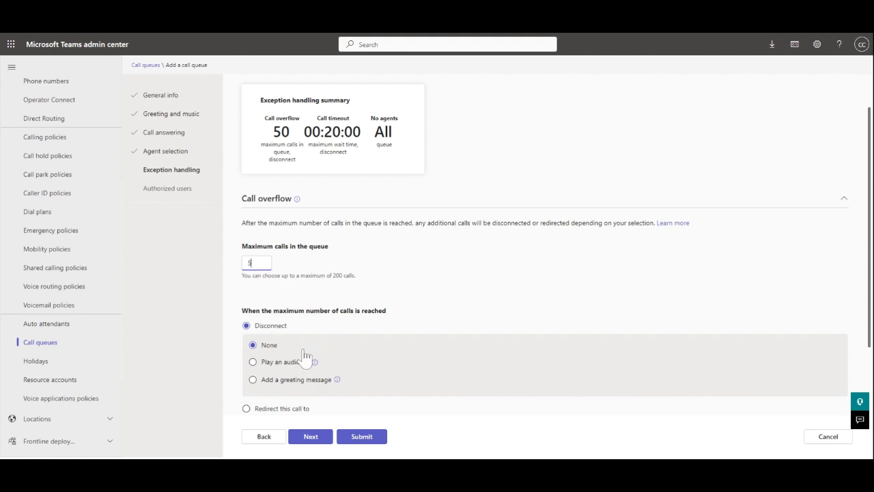
Step: Try the audio file and greeting message options for disconnecting calls when the maximum number of calls is reached
scroll(298, 366, "down", 2)
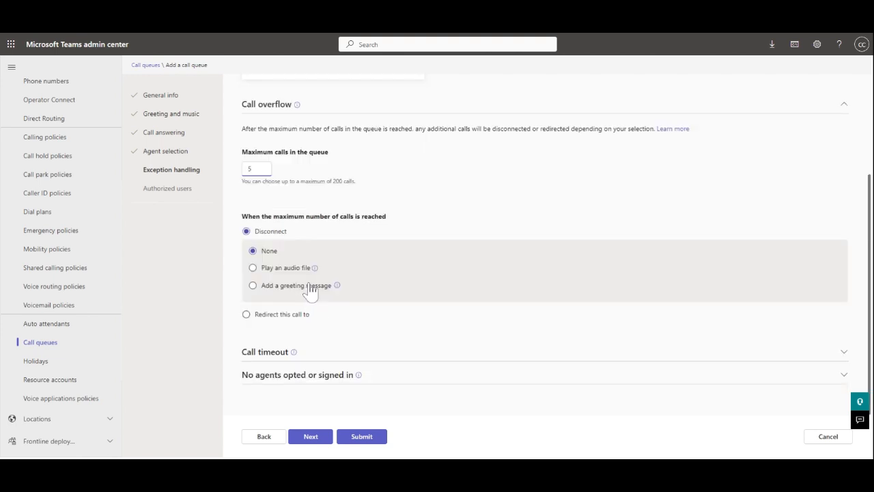
left_click(253, 269)
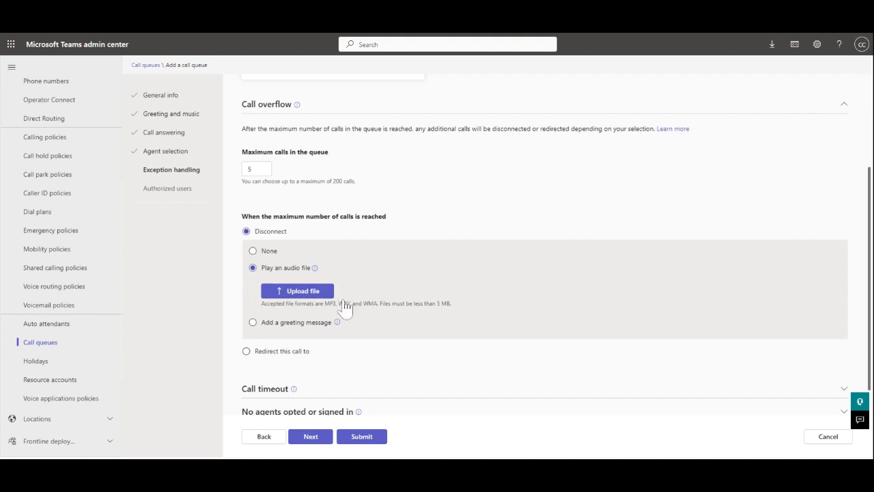
left_click(253, 323)
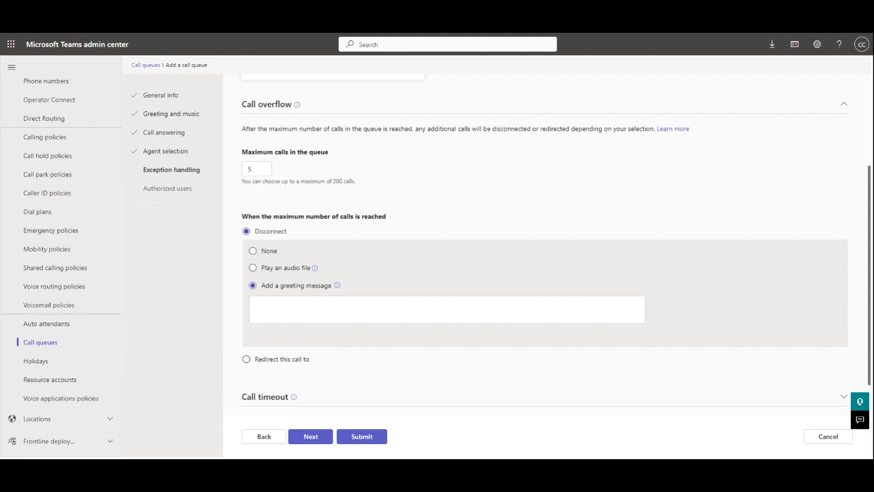
Step: Redirect overflow calls to the Shared VM shared voicemail, with transcription on and the voicemail system message skipped
left_click(247, 360)
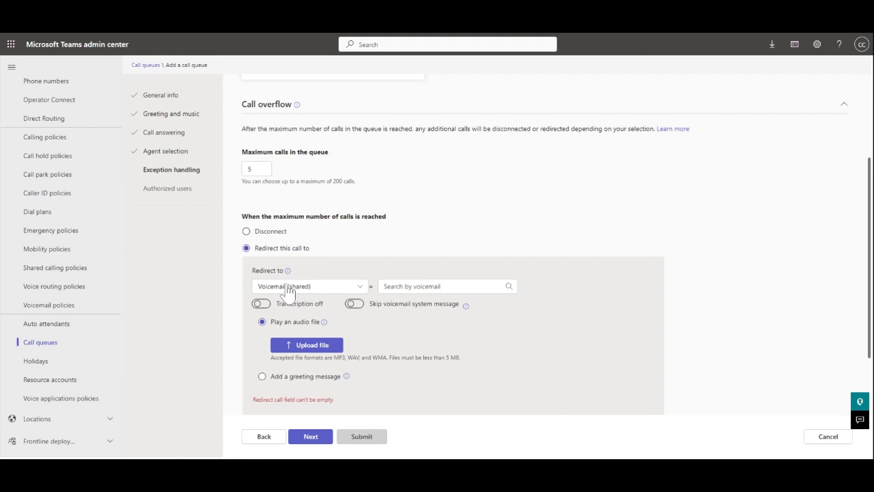
scroll(321, 273, "down", 1)
left_click(360, 242)
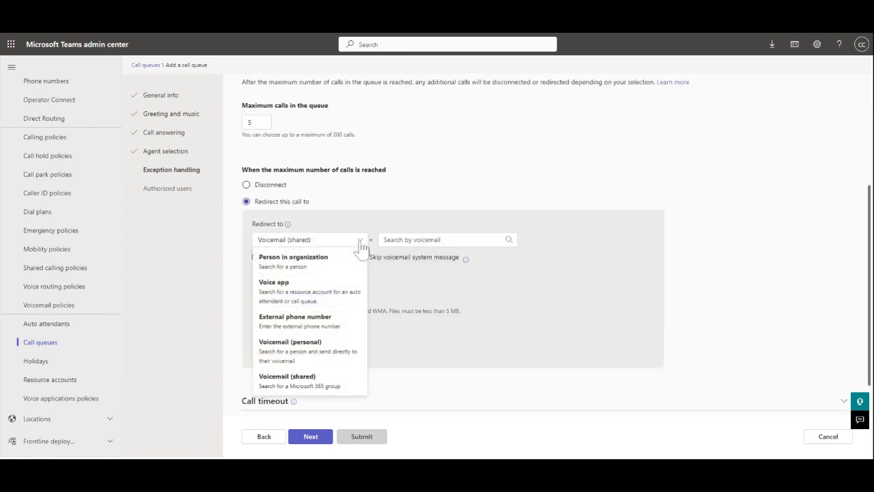
left_click(301, 379)
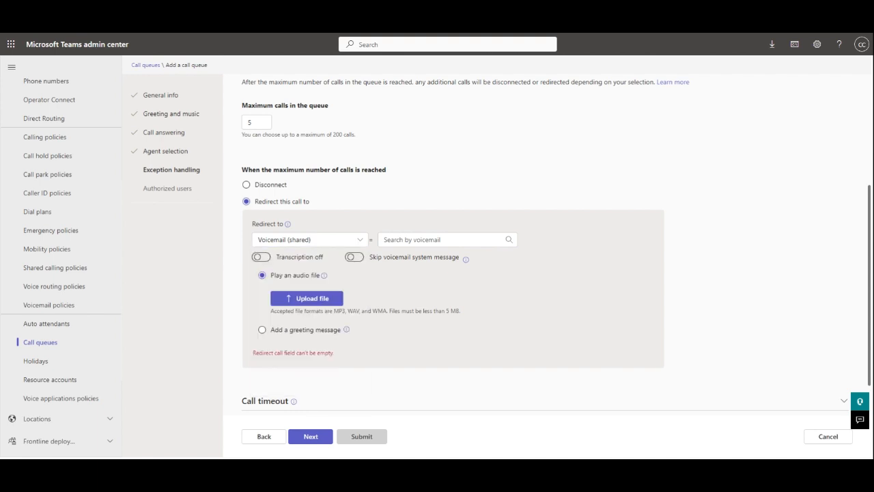
left_click(442, 240)
type("sha")
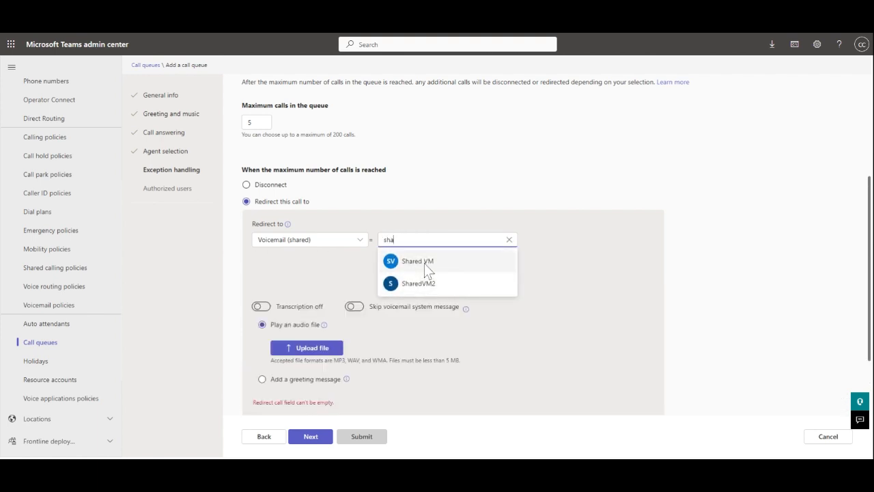
left_click(430, 262)
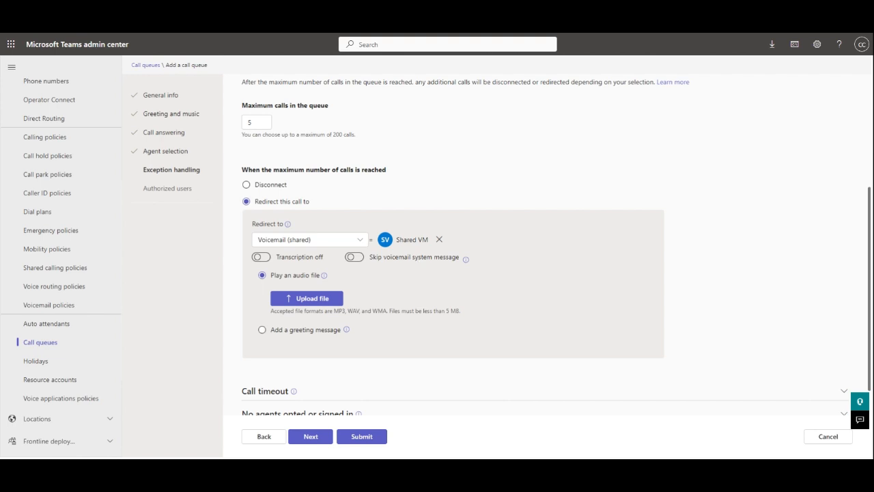
left_click(260, 257)
left_click(356, 261)
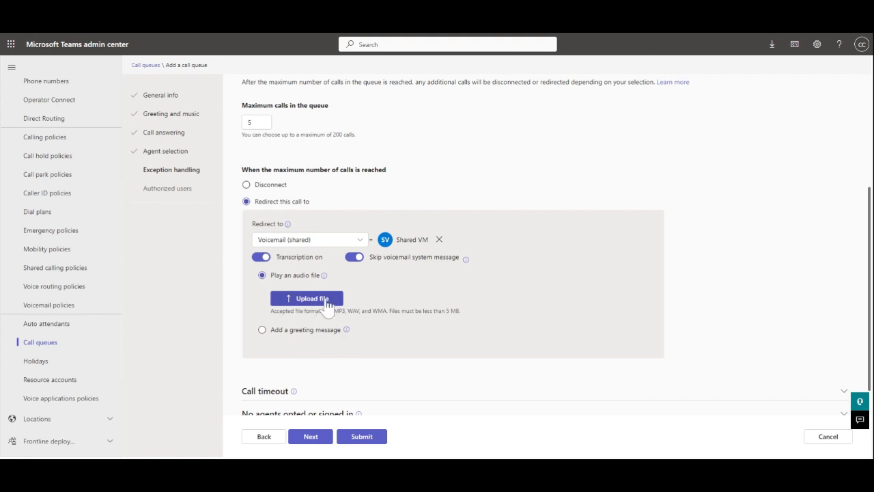
Step: Add the overflow greeting "This queue has reached the maximum number of holders. Please leave a message at the tone or call us back at a later time."
left_click(262, 330)
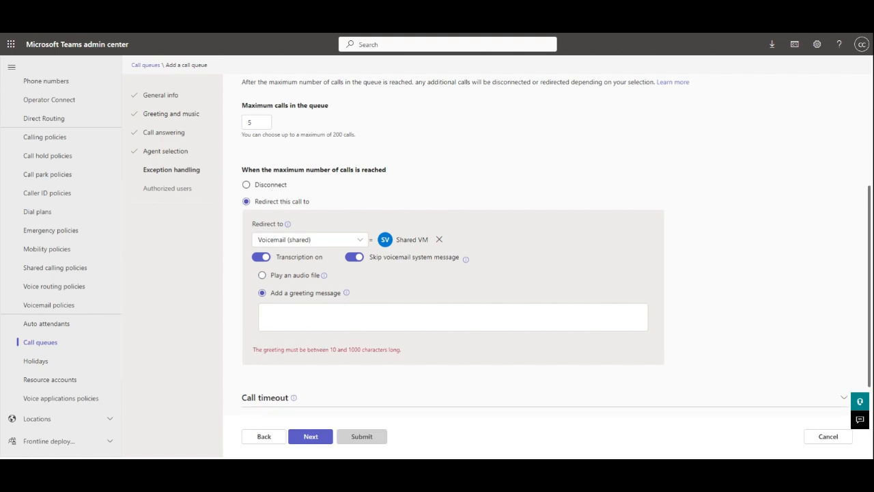
type("This queue has reached the maximum number of holders. Please leave a message at the tone or call us back at a later time.")
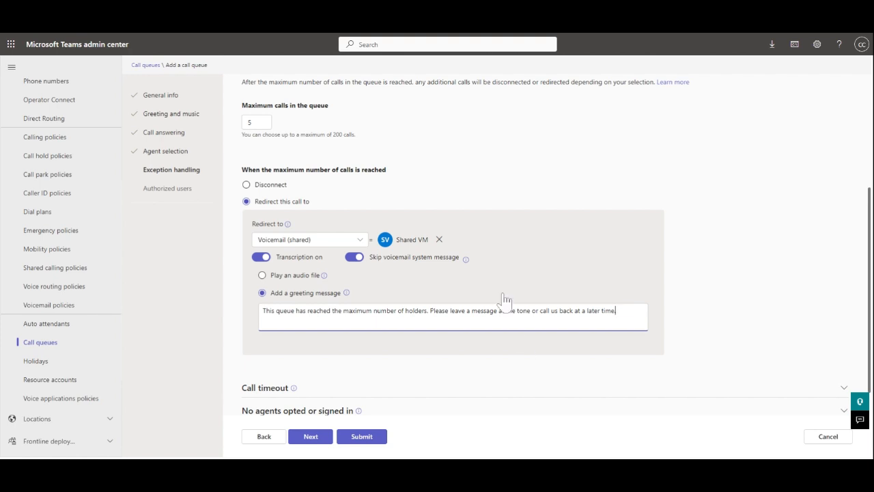
Step: Set the call timeout's maximum wait time to 5 minutes
scroll(385, 362, "down", 1)
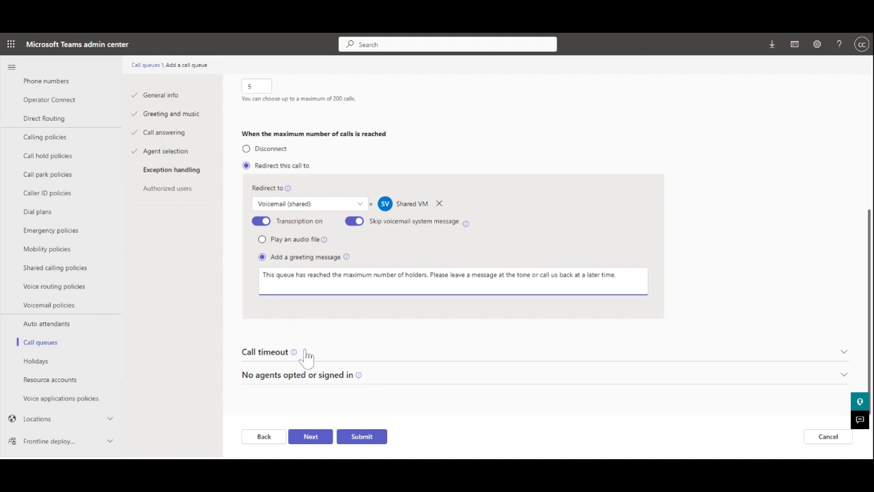
left_click(277, 354)
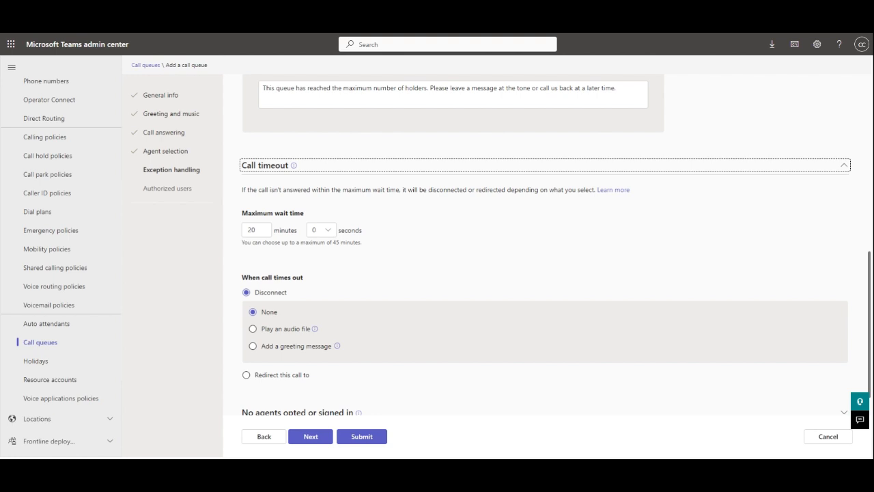
scroll(266, 351, "down", 1)
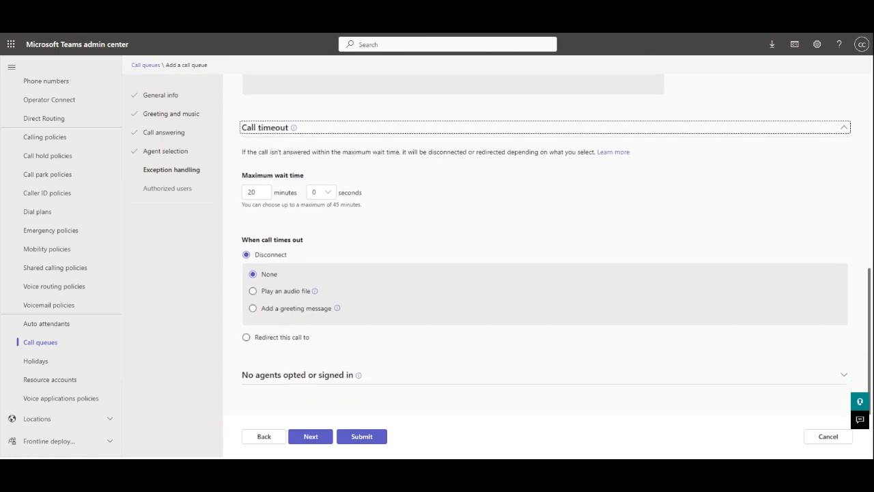
left_click_drag(258, 193, 227, 192)
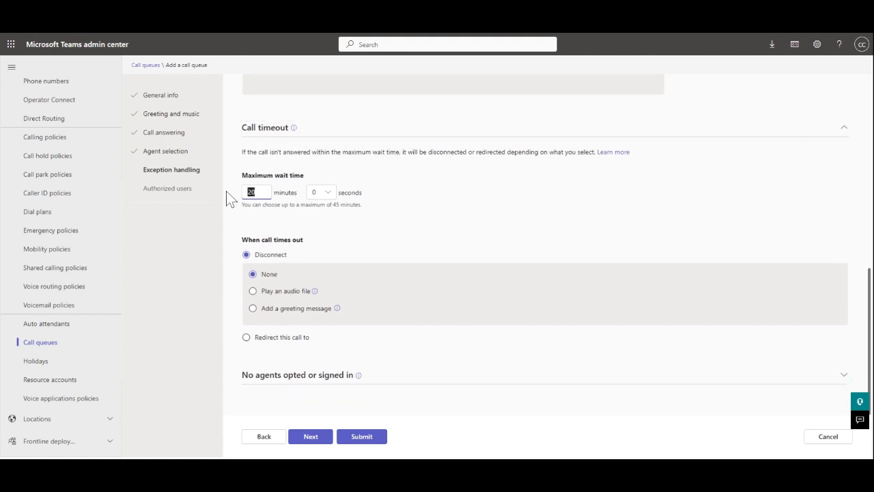
type("5")
left_click(323, 243)
Step: Redirect timed-out calls to the Shared VM shared voicemail, with transcription on and the voicemail system message skipped
left_click(246, 338)
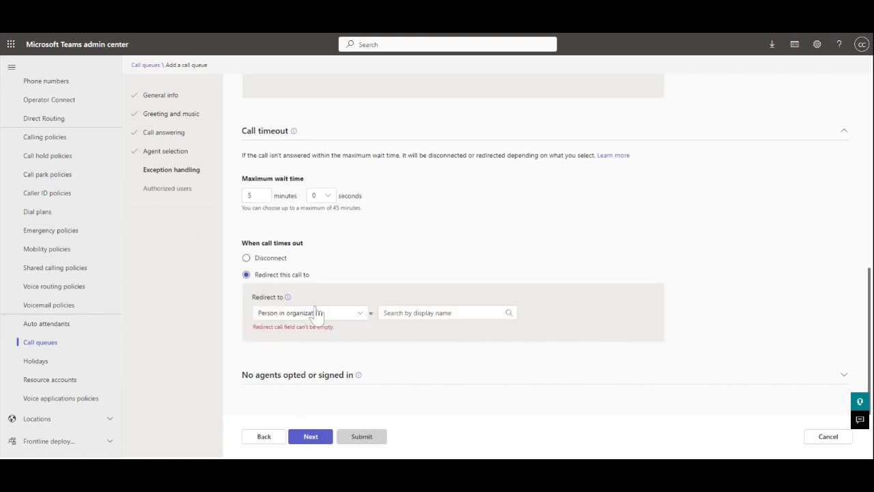
left_click(360, 313)
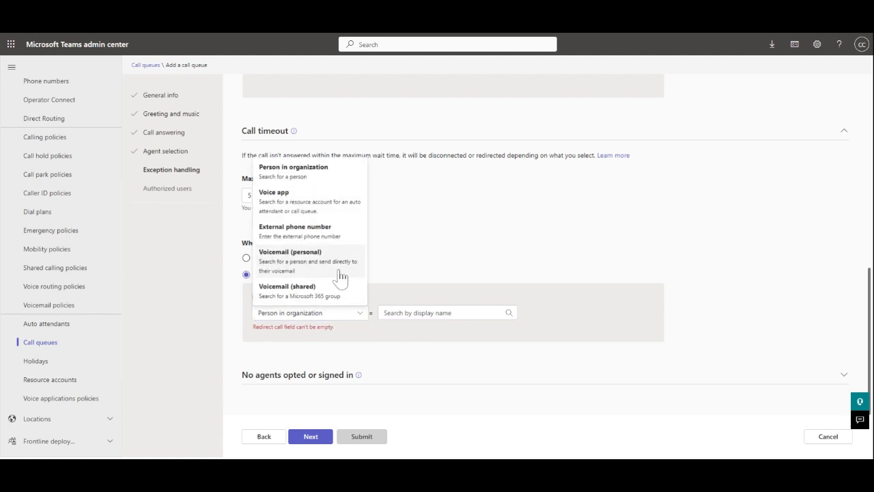
left_click(320, 290)
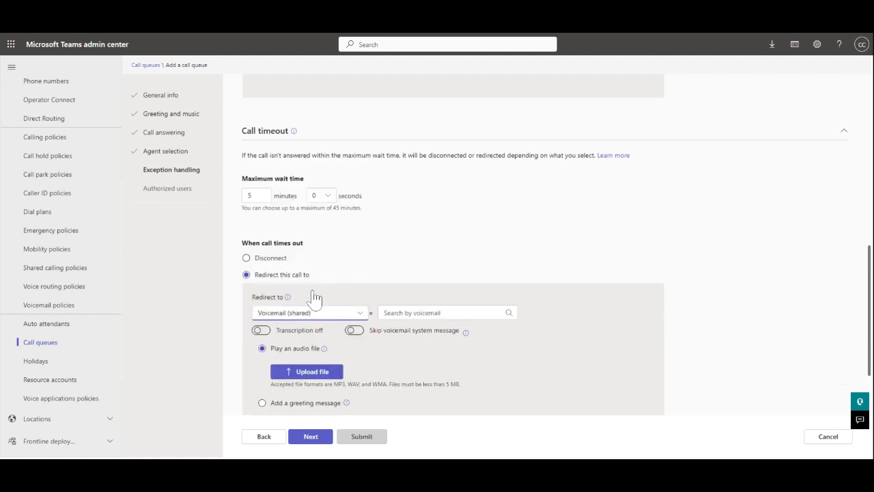
left_click(410, 312)
type("sha")
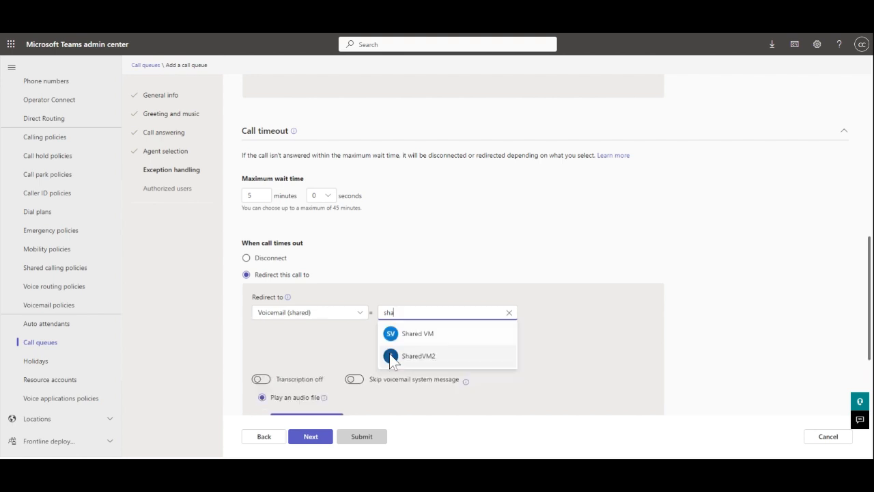
left_click(413, 334)
left_click(261, 302)
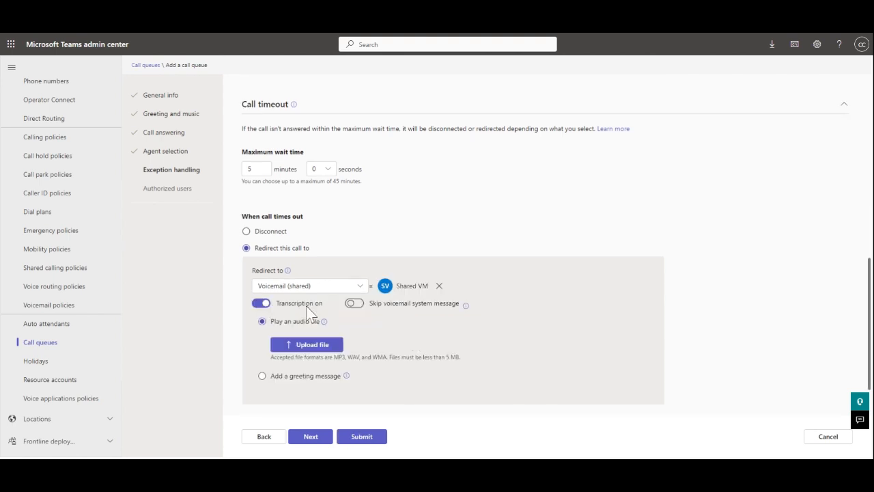
left_click(355, 305)
Step: Add the timeout greeting "This queue has surpassed the allowable caller wait time. Please leave a message at the tone or call us back at a later time."
left_click(263, 377)
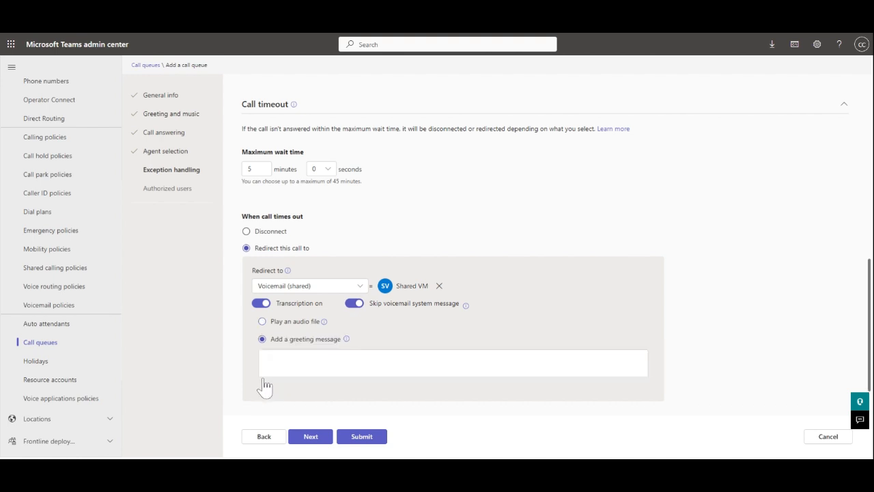
scroll(332, 357, "down", 1)
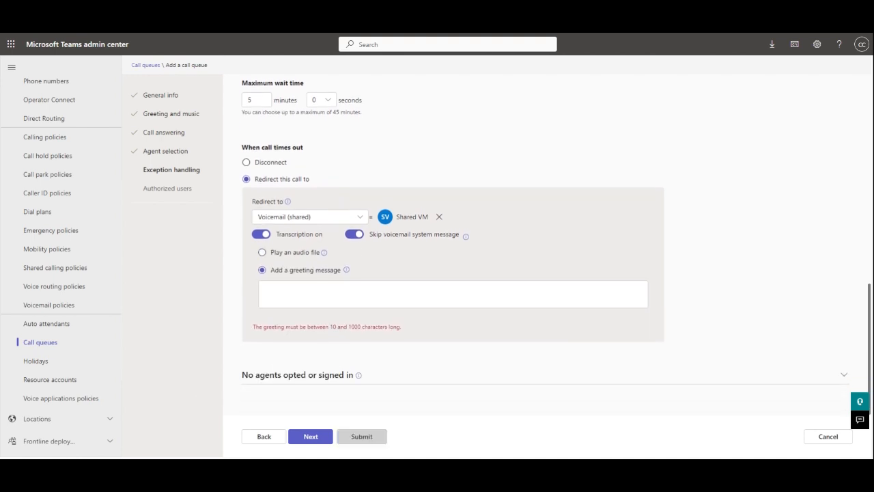
type("This queue has surpassed the allowable caller wait time. Please leave a message at the tone or call us back at a later time.")
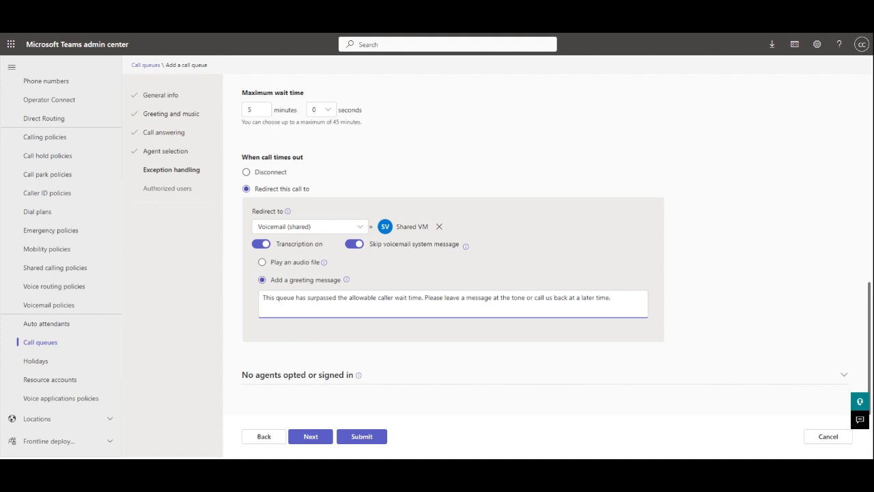
Step: Redirect calls to the Shared VM shared voicemail when no agents are available, with transcription on and the voicemail system message skipped
left_click(324, 381)
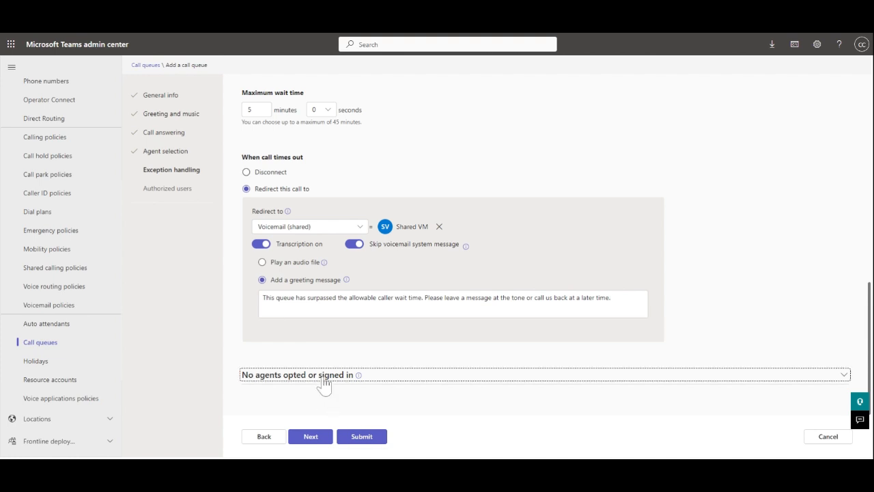
scroll(384, 359, "down", 2)
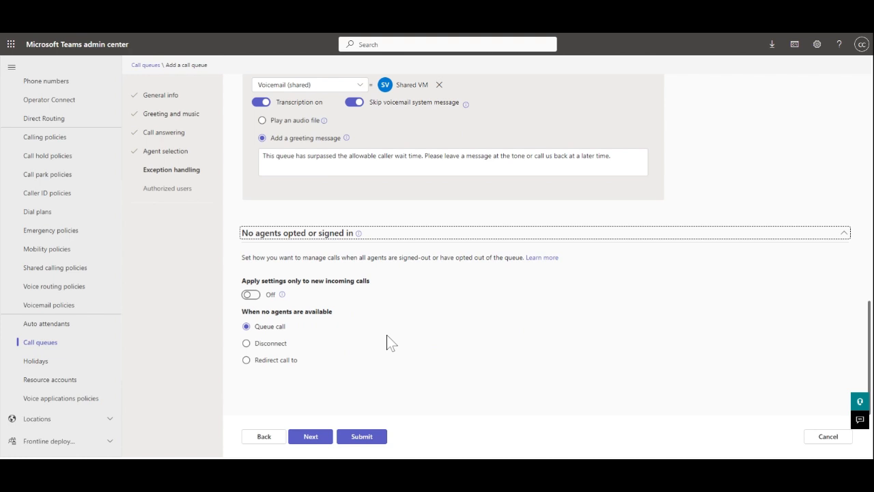
left_click(339, 360)
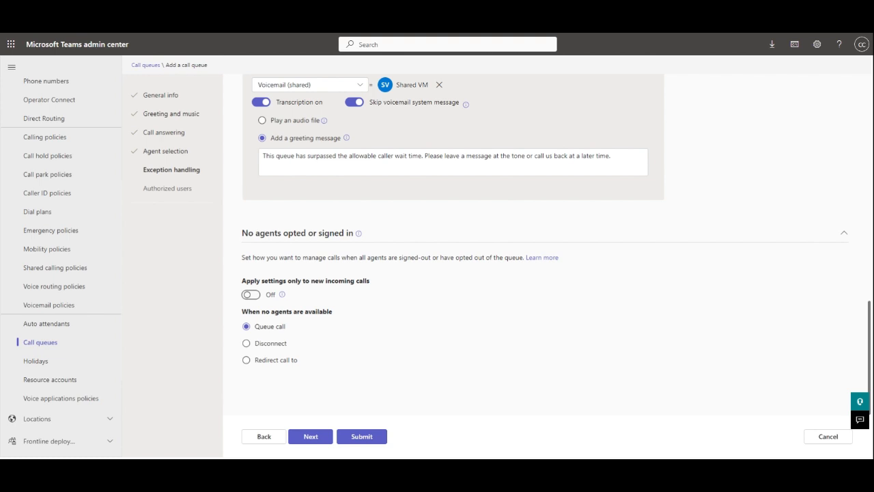
left_click(246, 360)
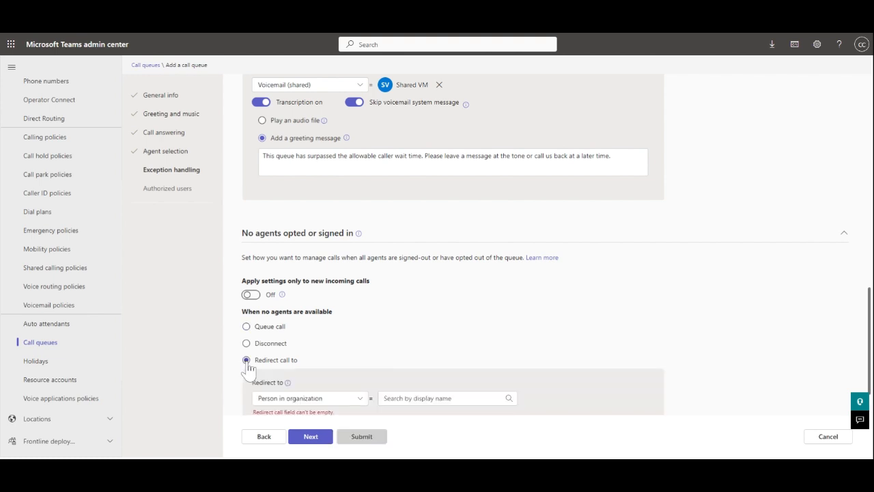
scroll(361, 337, "down", 1)
left_click(359, 335)
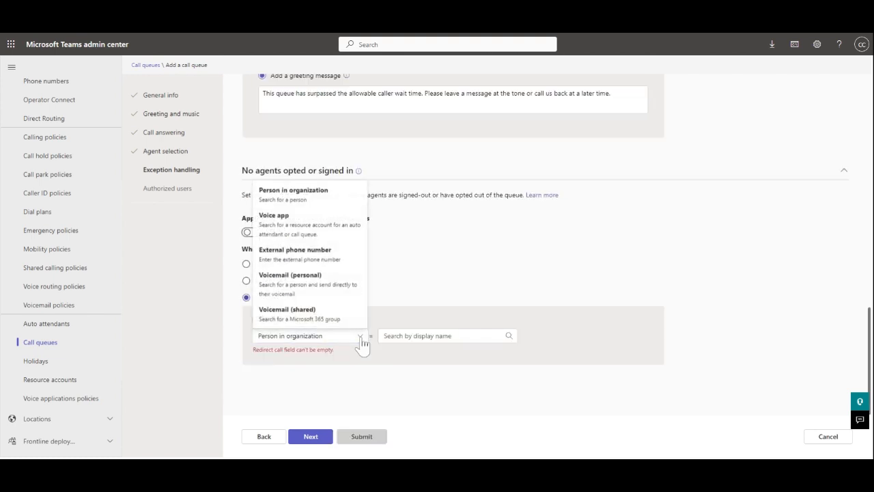
left_click(313, 314)
left_click(444, 335)
type("sha")
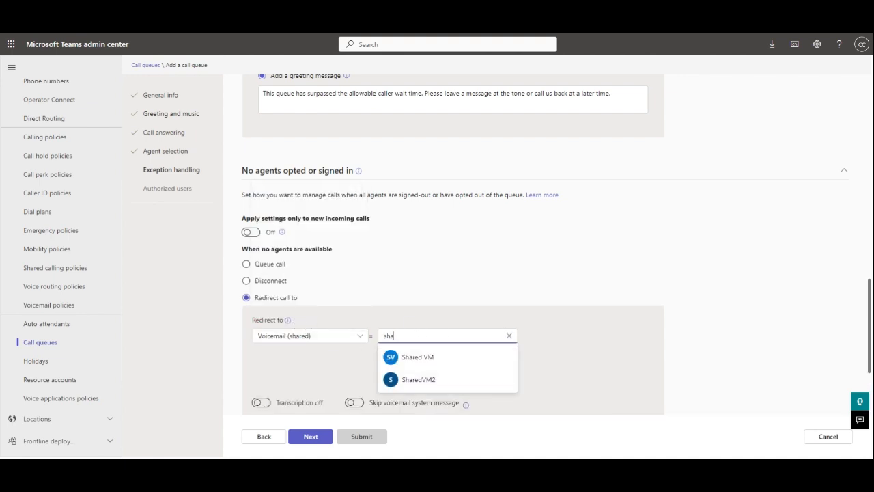
left_click(423, 356)
left_click(260, 303)
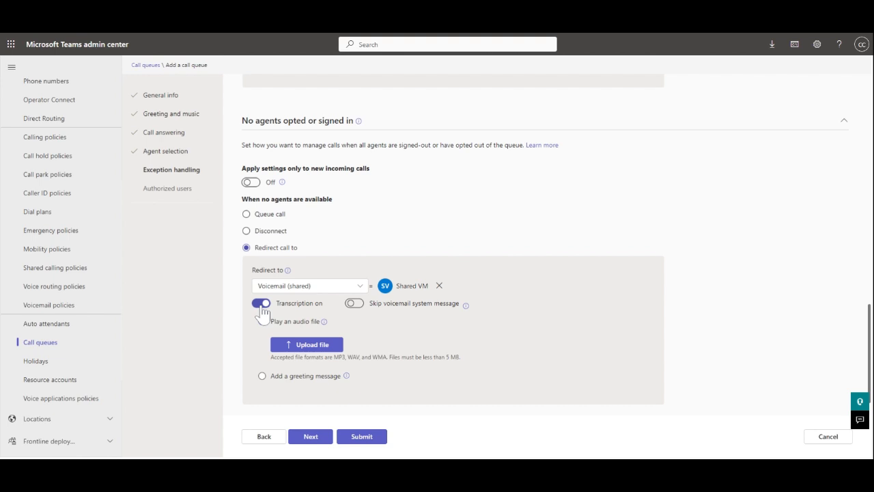
left_click(353, 304)
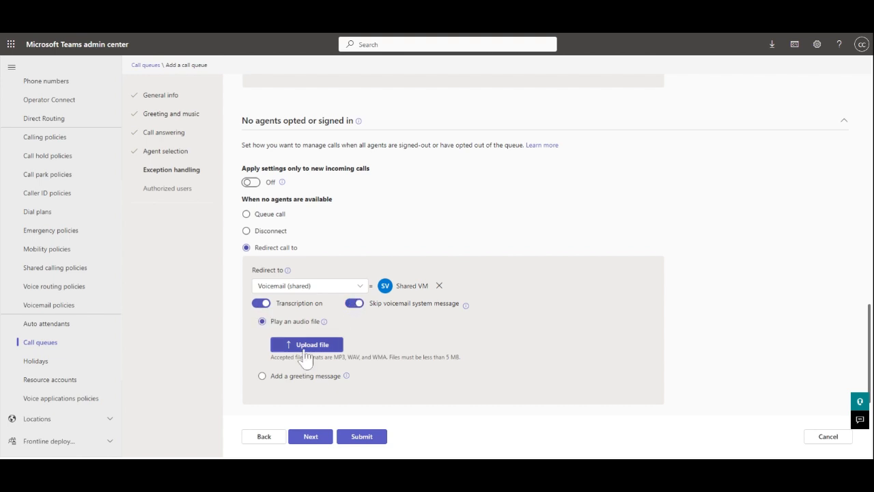
Step: Add no-agents greeting "There are no agents currently available to answer your call. Please leave a message at the tone or call us back at a later time."
left_click(262, 376)
type("There are no agents currently available to answer your call. Please leave a message at the tone or call us back at a later time.")
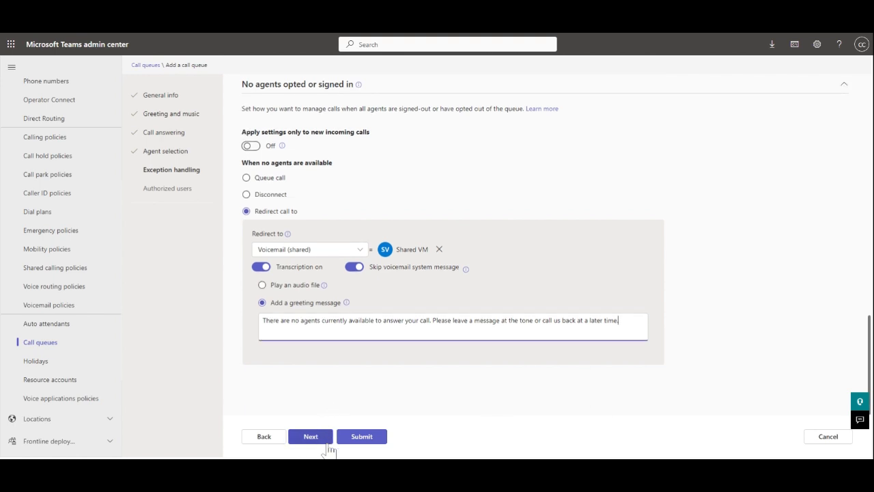
Step: Continue to the authorized users without adding any and submit the new call queue
left_click(311, 437)
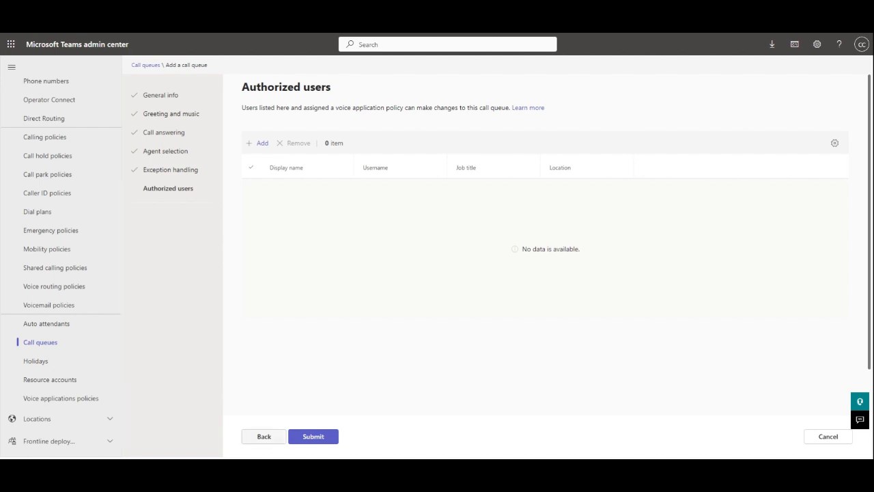
left_click(316, 437)
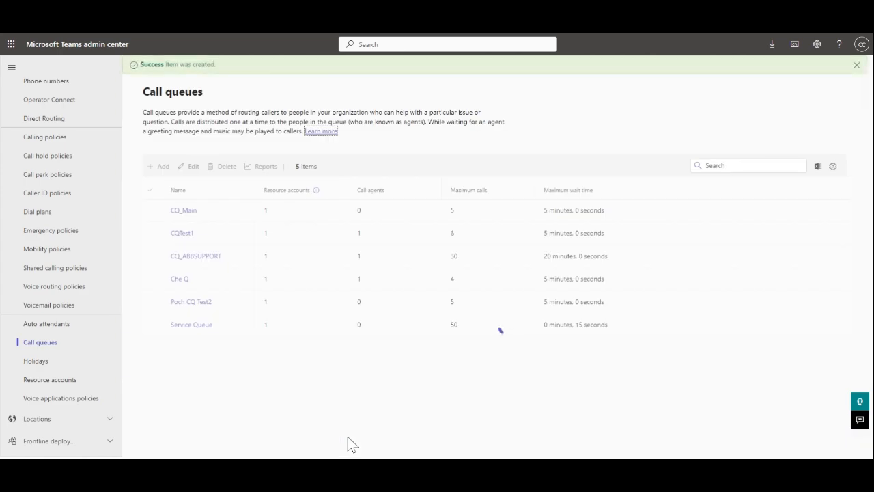